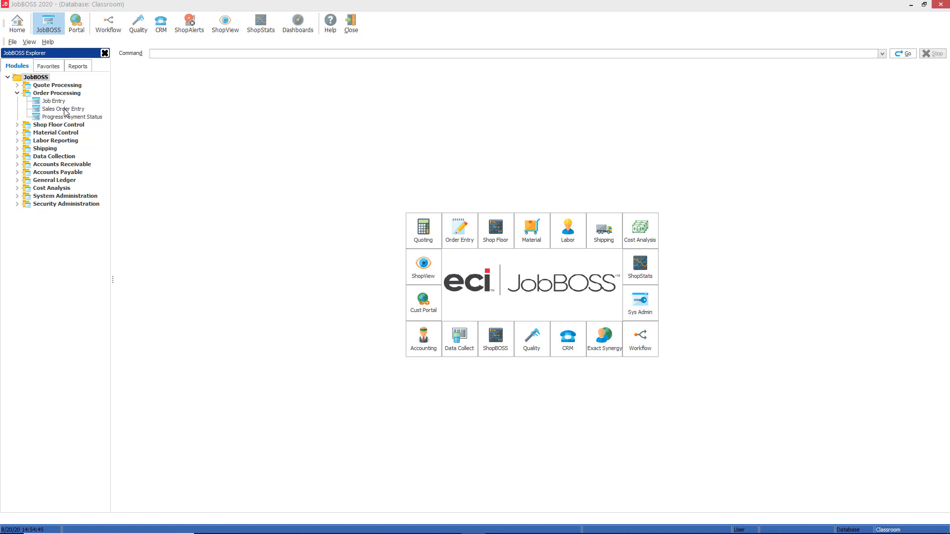
Open Sales Order Entry from the Order Processing section of the Explorer tree.
double_click(64, 109)
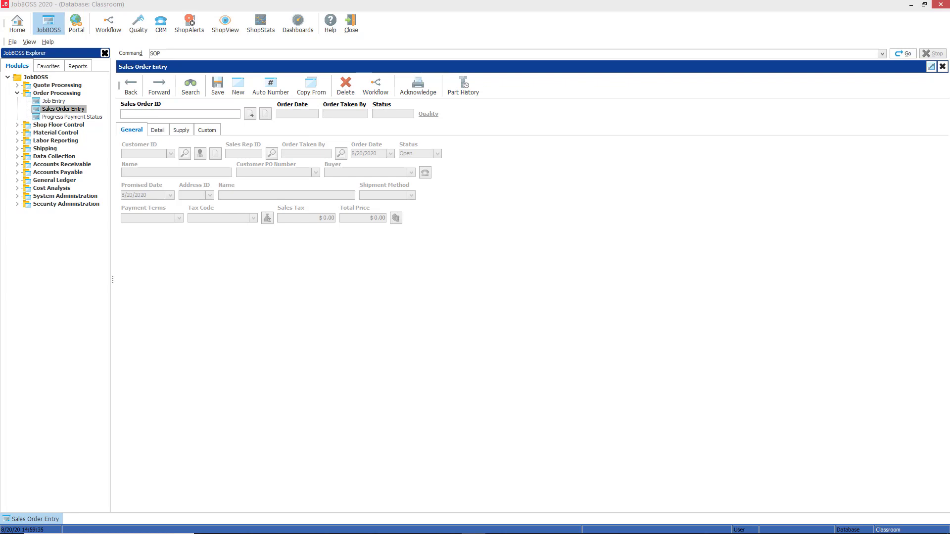
Auto-number new sales order 60011 and choose Ford Motor Company as the customer.
left_click(461, 366)
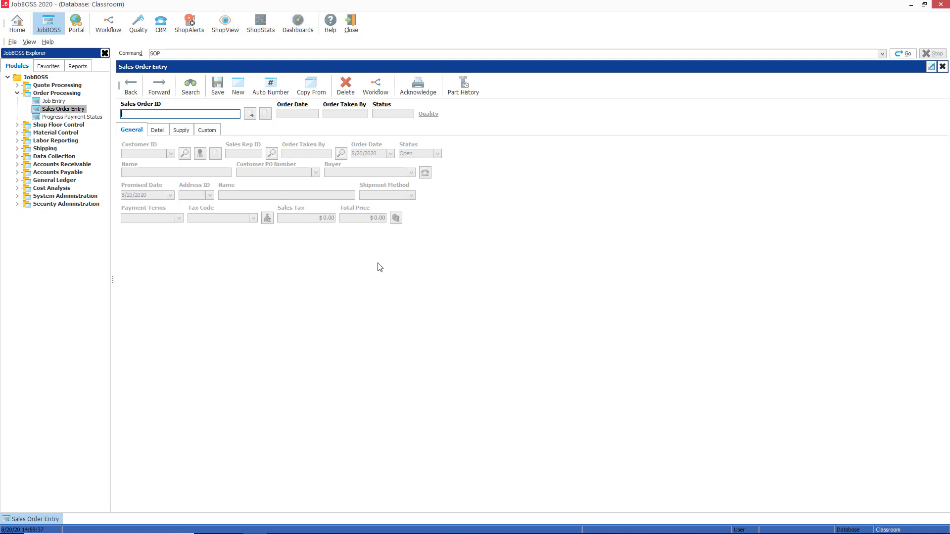
left_click(271, 91)
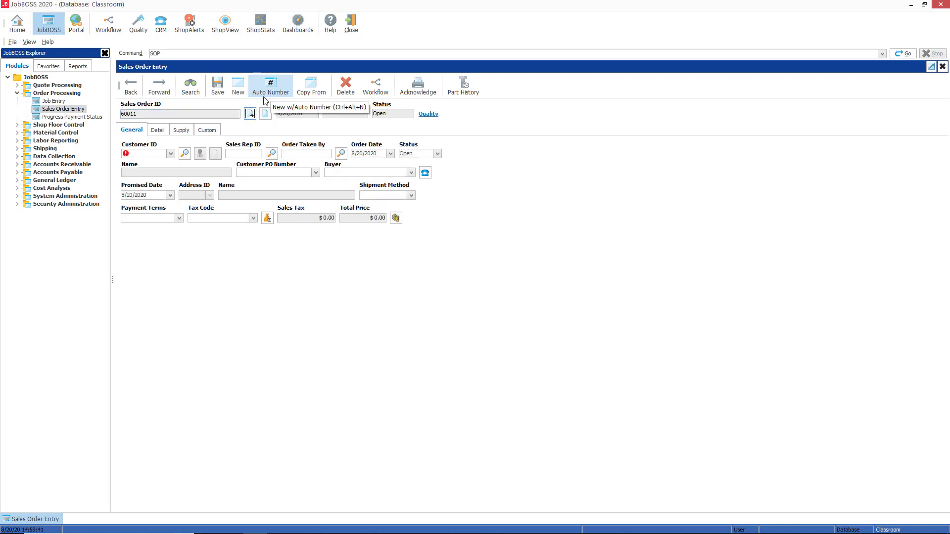
left_click(232, 218)
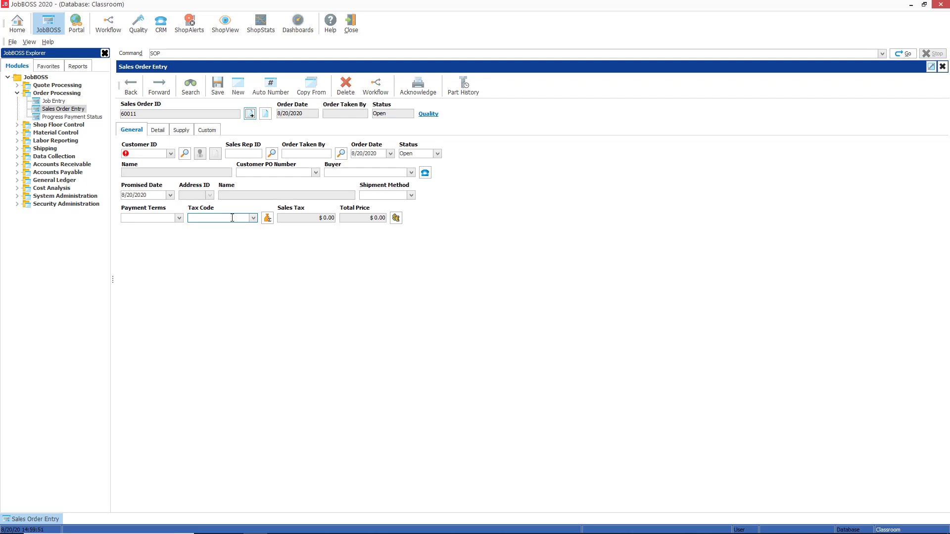
left_click(170, 154)
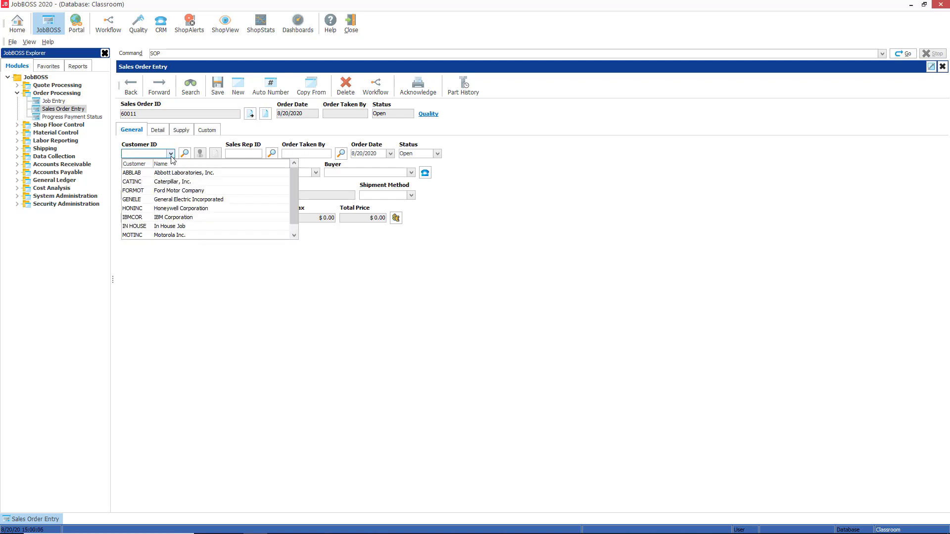
left_click(179, 190)
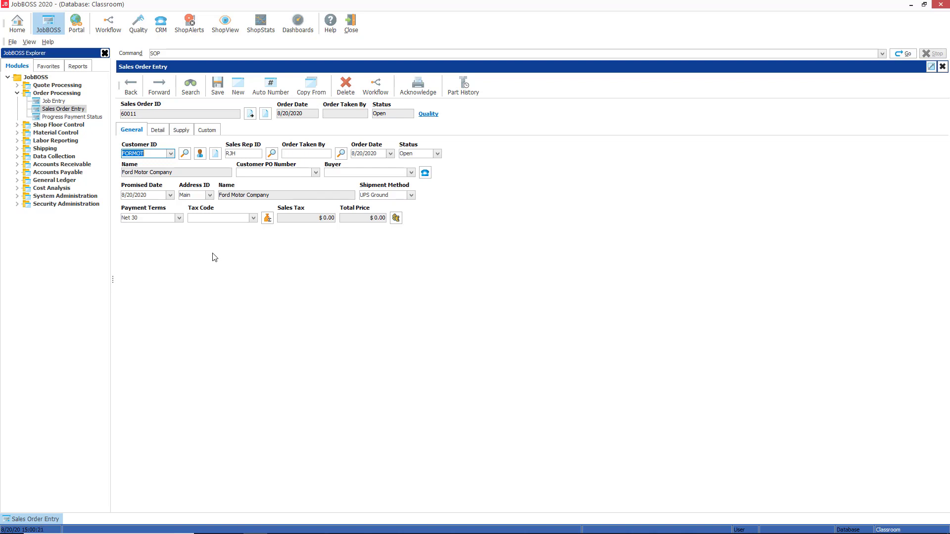
Enter customer PO 3006578, pick the customer's buyer, and set promised date 9/25/2020.
left_click(265, 173)
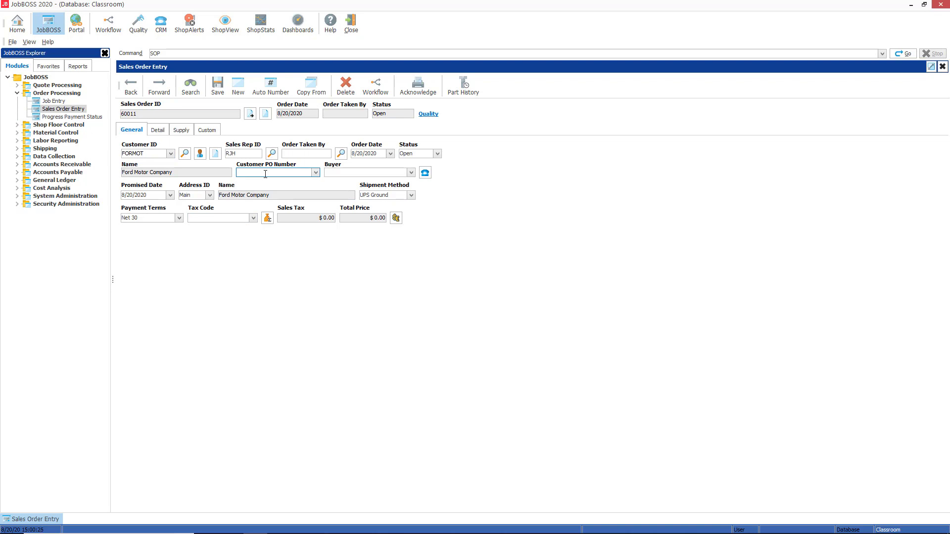
type("3006578")
key("Tab")
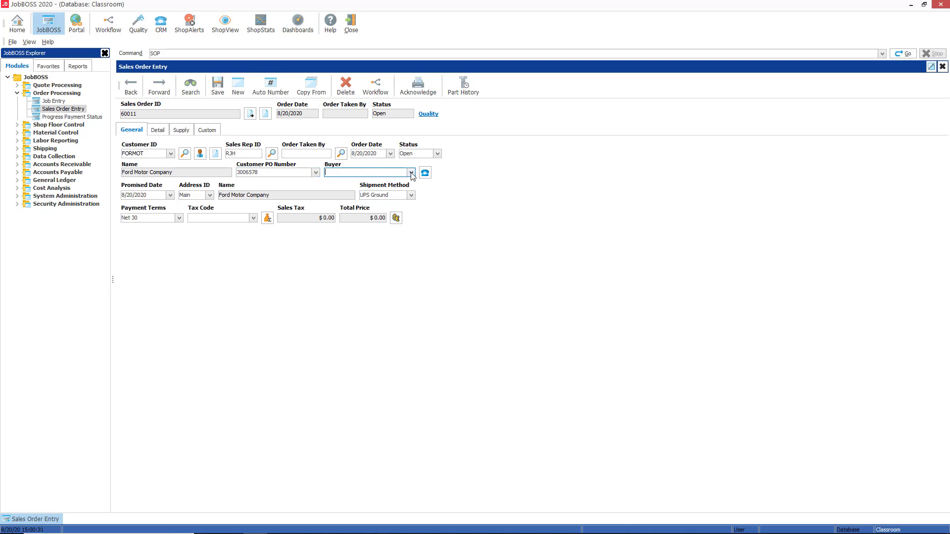
left_click(411, 172)
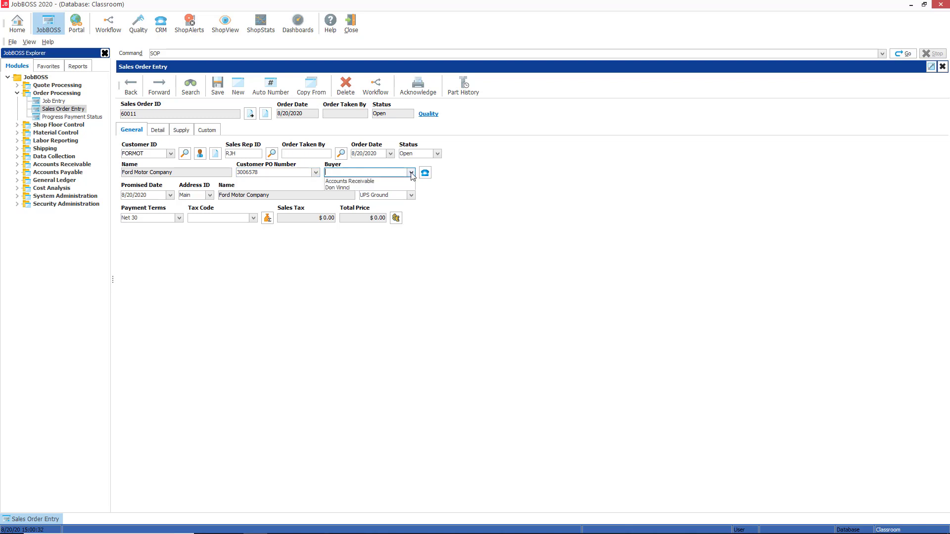
left_click(357, 191)
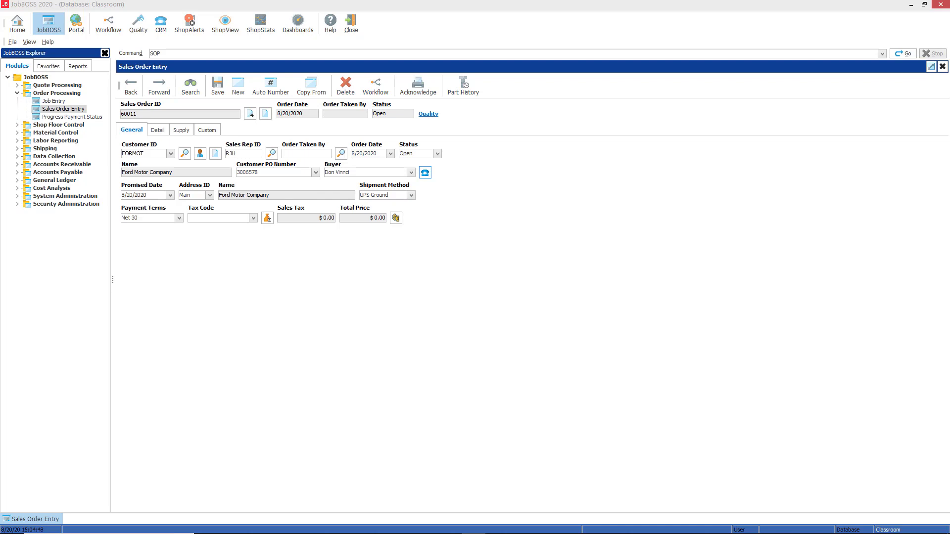
left_click(170, 195)
Save order 60011, confirm updating detail lines to the new date, and show the Detail tab.
left_click(220, 90)
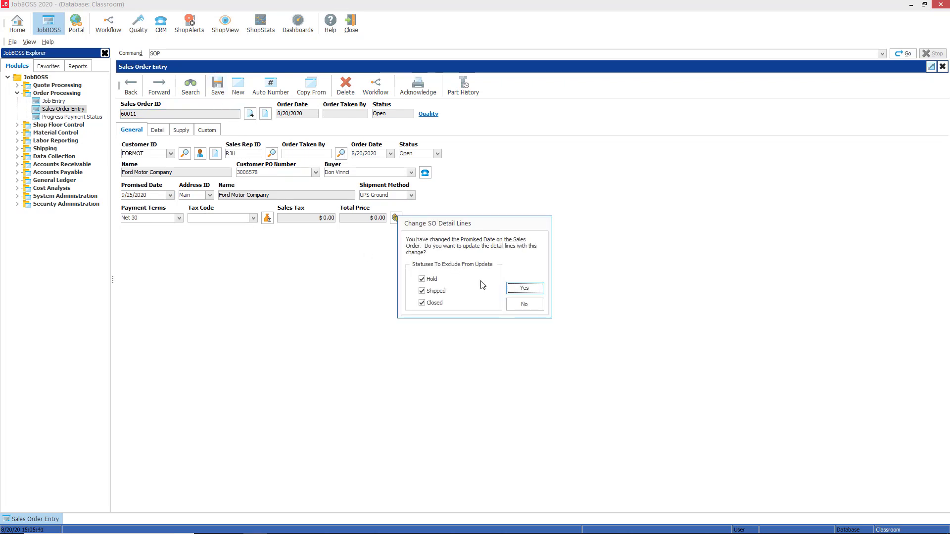
left_click(525, 288)
left_click(158, 131)
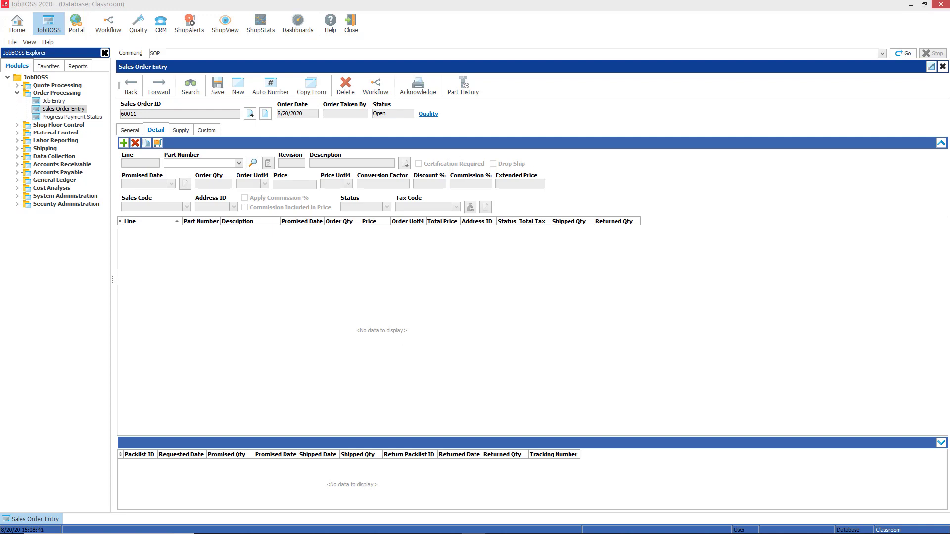
Add line 001 to the order with part 25B-1200.
left_click(124, 143)
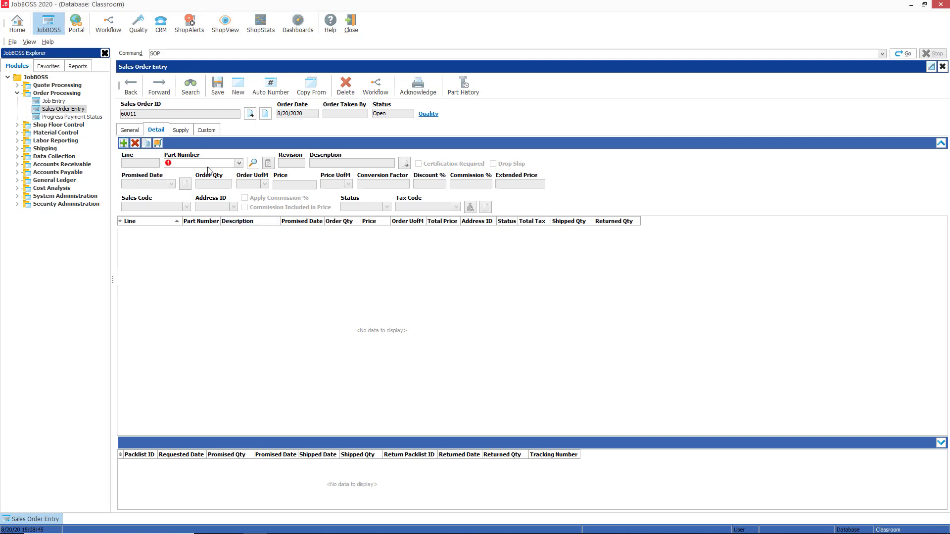
left_click(193, 164)
type("25B-1200")
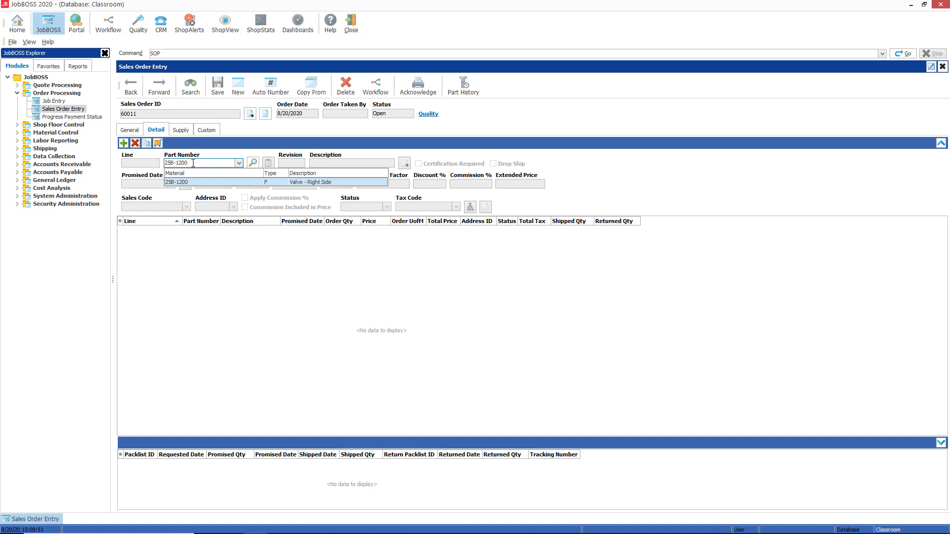
key("Return")
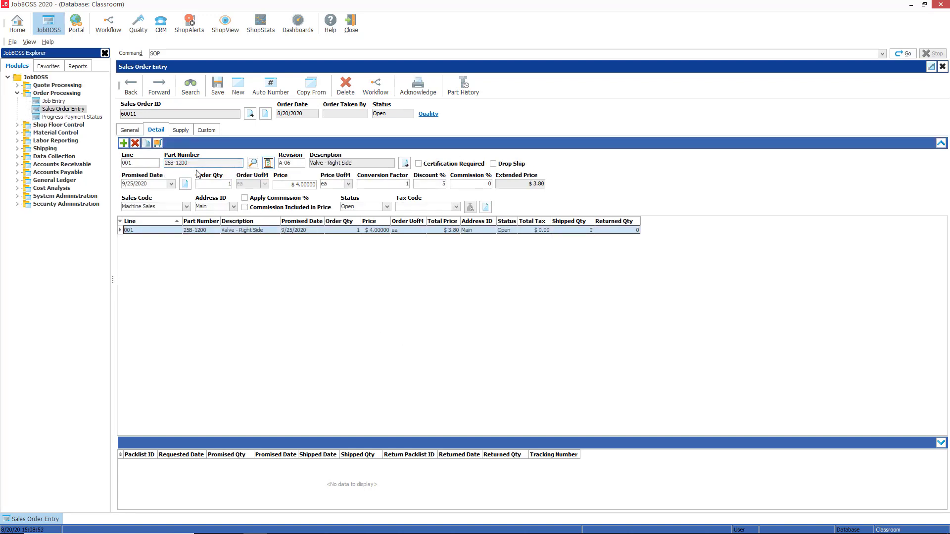
left_click(185, 165)
Set line 001's quantity to 100, then save the sales order.
left_click(227, 183)
type("100")
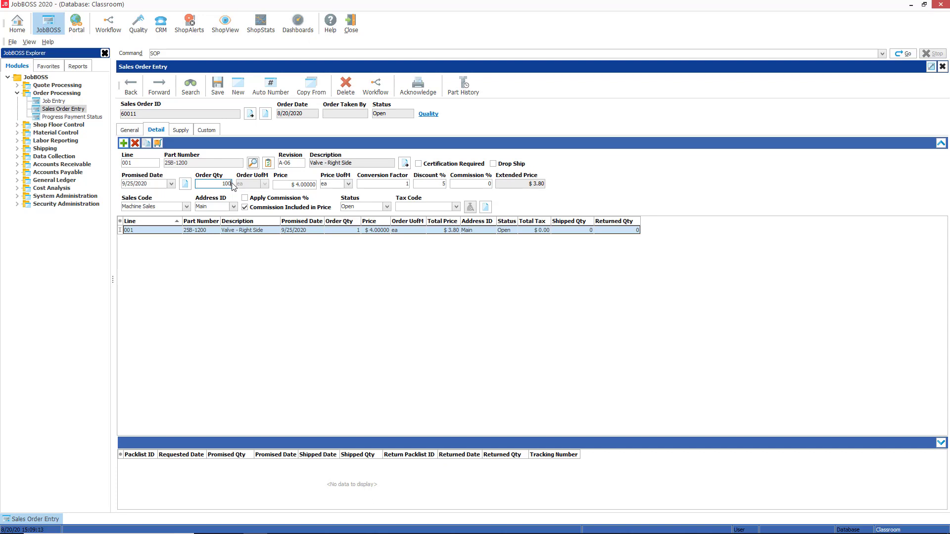
key("Tab")
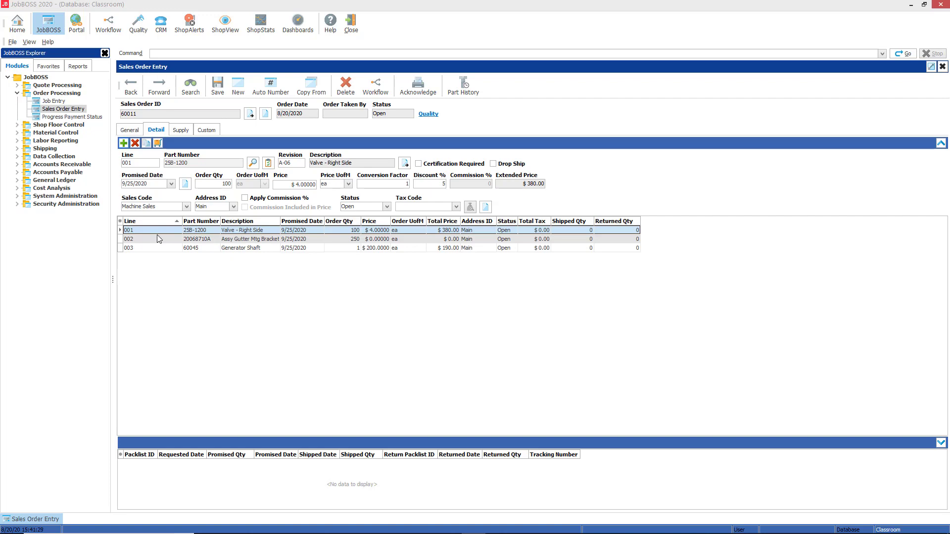
left_click(159, 248)
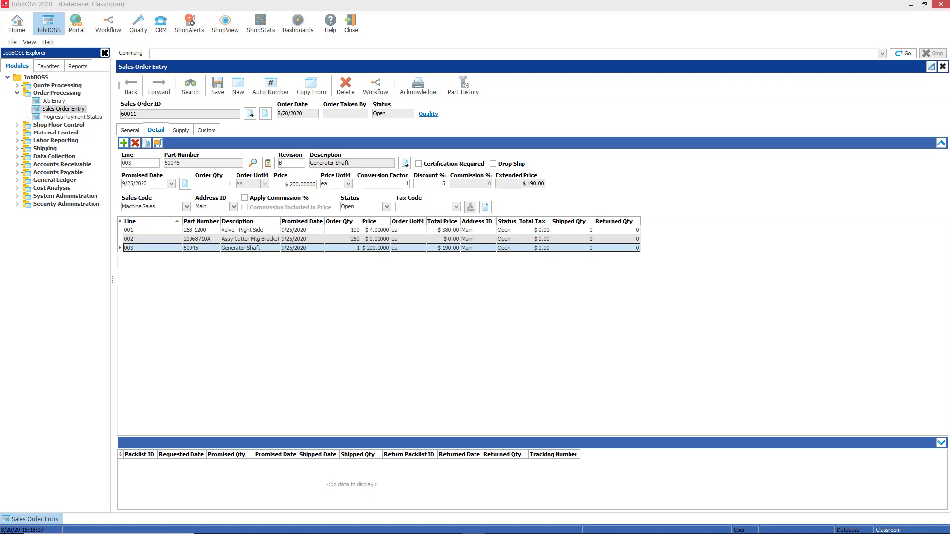
left_click(216, 89)
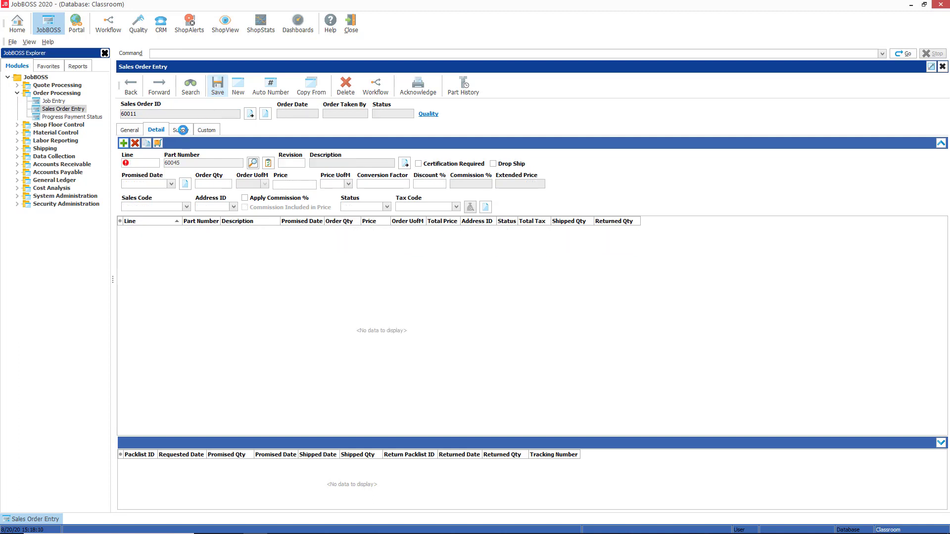
left_click(181, 130)
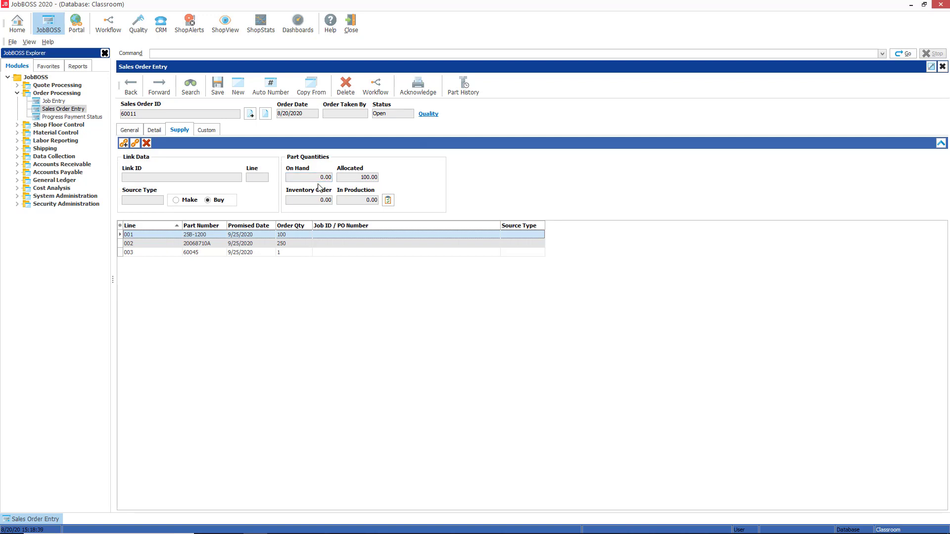
left_click(373, 179)
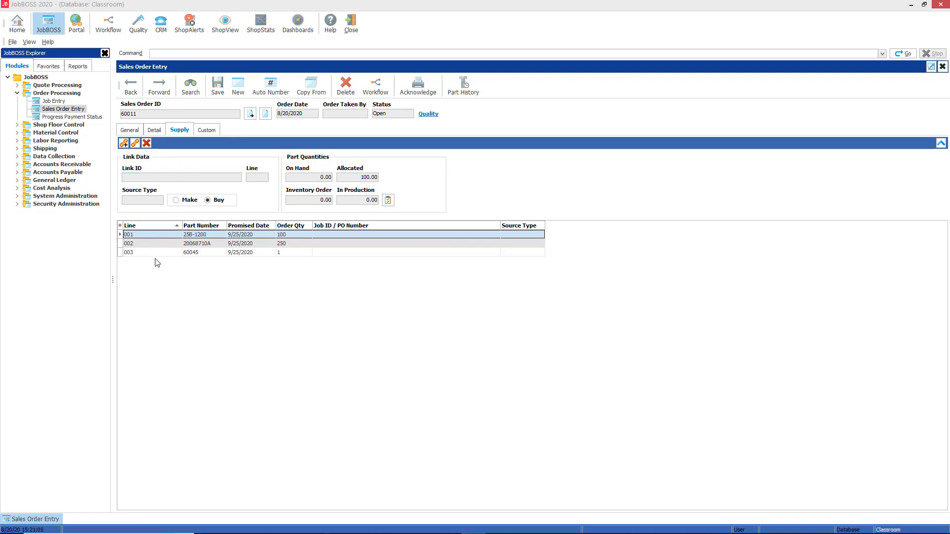
left_click(135, 144)
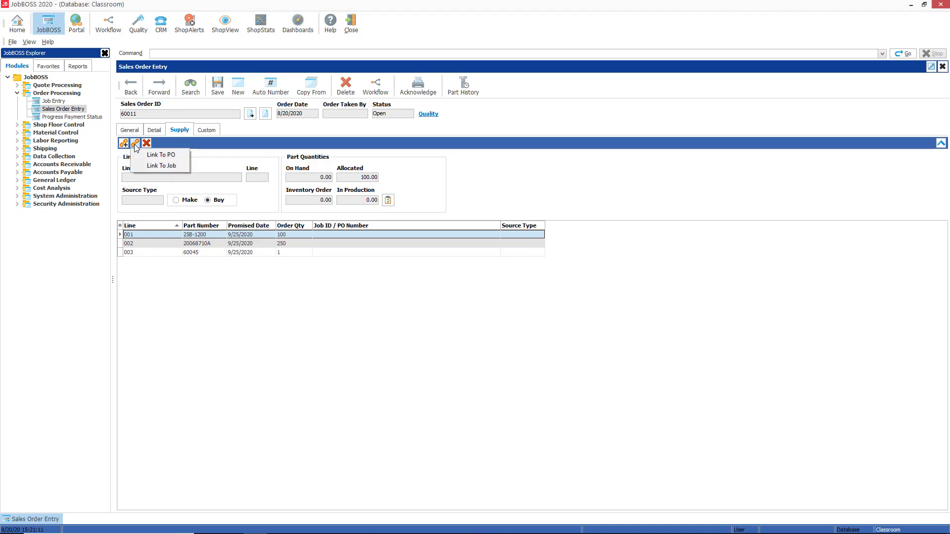
left_click(181, 284)
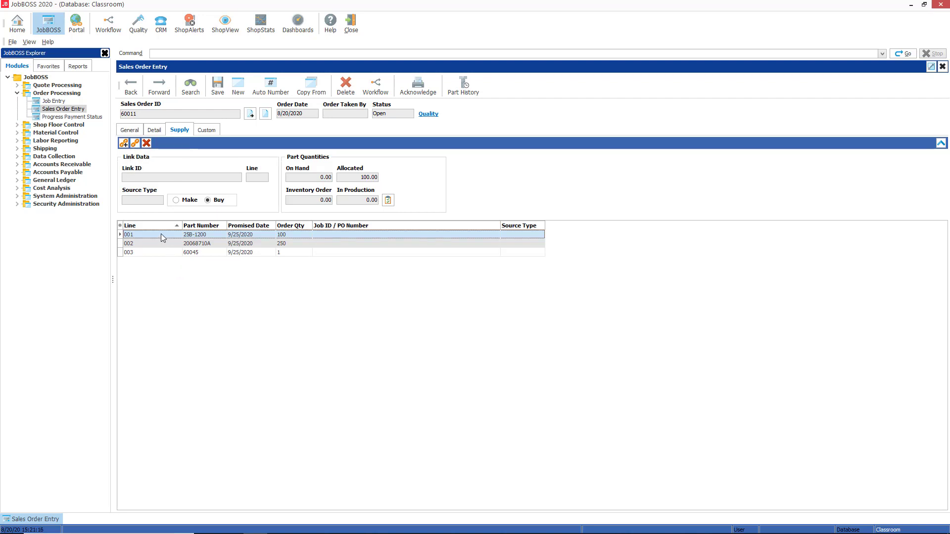
left_click(388, 200)
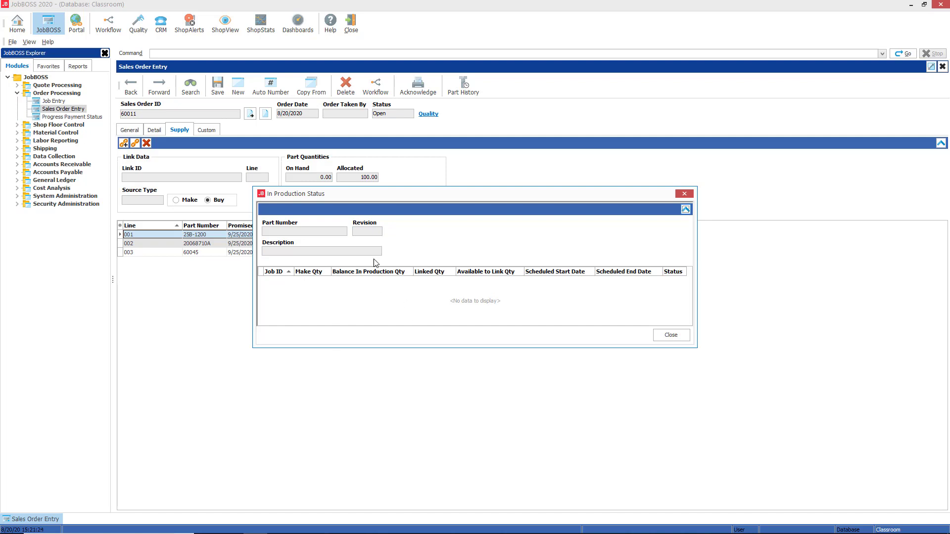
left_click_drag(381, 200, 399, 266)
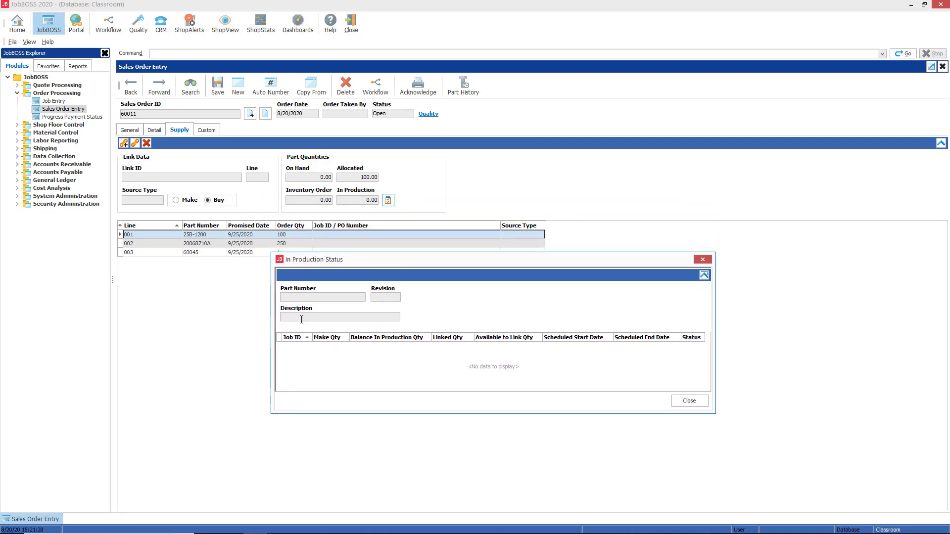
left_click(703, 260)
left_click(135, 145)
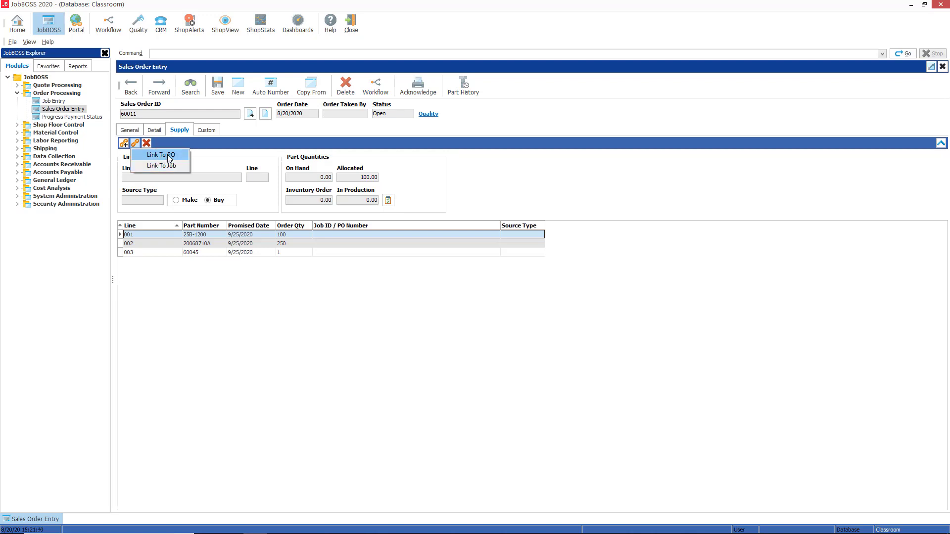
left_click(229, 300)
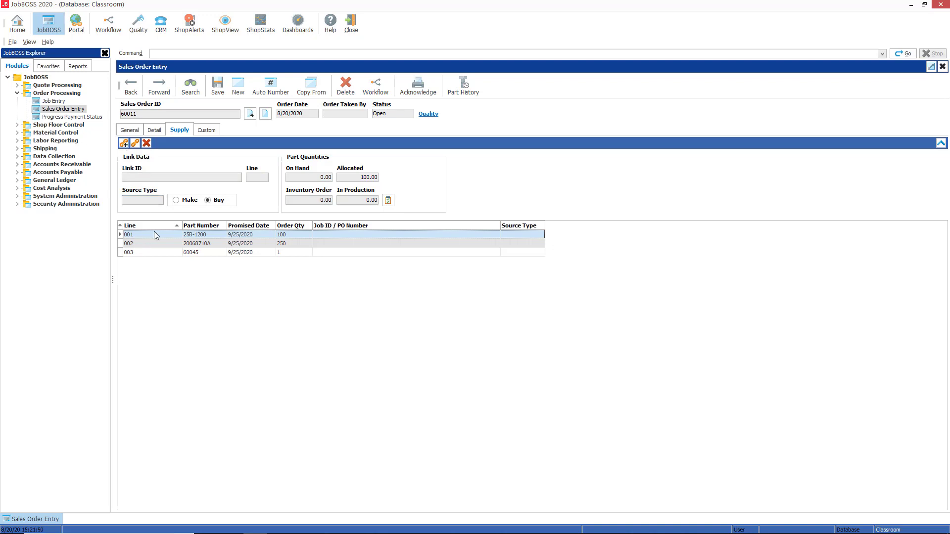
Open the Create Job for Sales Order dialog for line 001, part 25B-1200, quantity 100.
left_click(124, 144)
left_click_drag(295, 278, 259, 280)
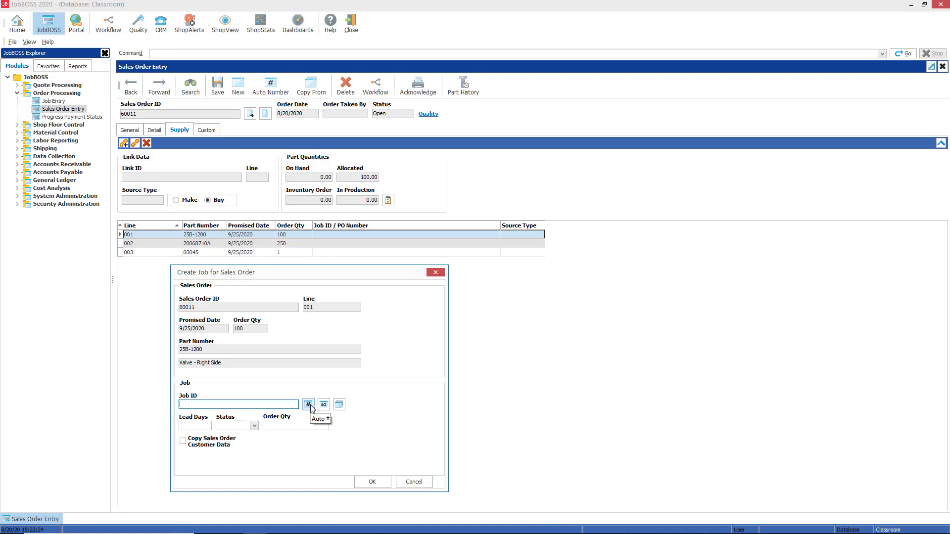
left_click(213, 405)
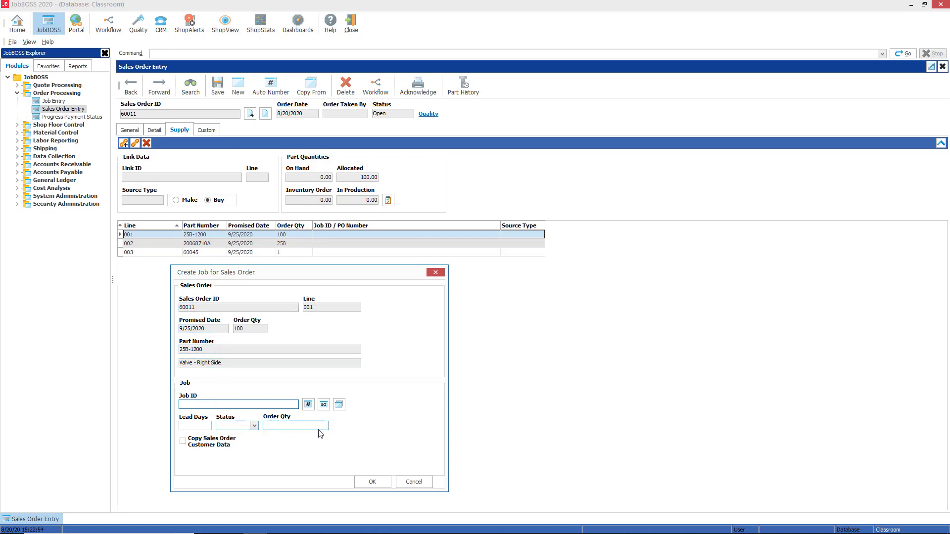
Name the job 60011-001 from the sales order ID and give it 3 lead days.
left_click(324, 405)
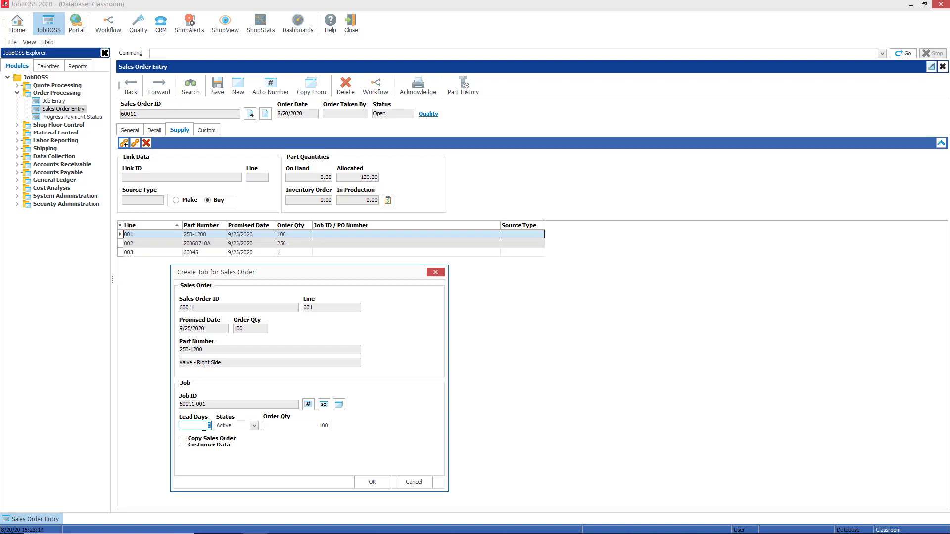
type("3")
left_click(314, 430)
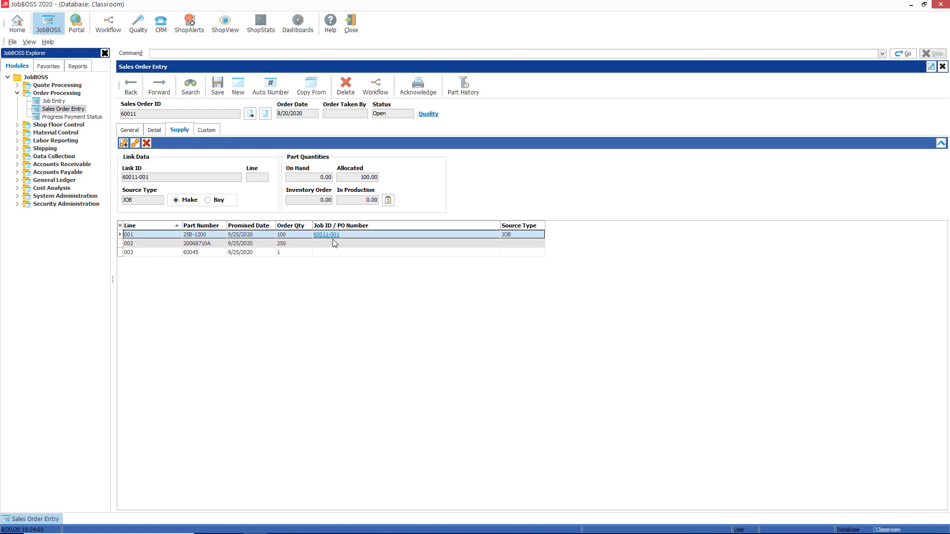
Save sales order 60011 with line 001 supplied by job 60011-001.
left_click(212, 87)
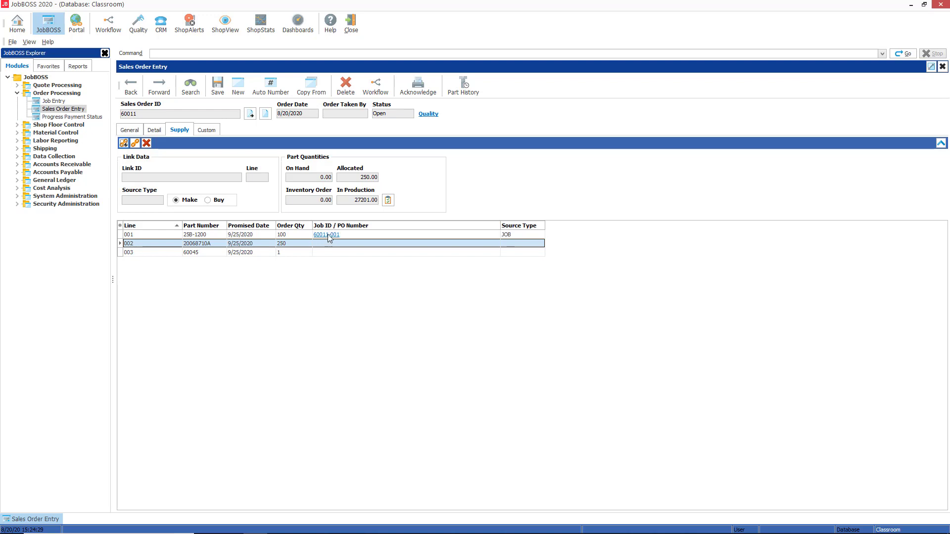
Open job 60011-001 from line 001's link in the Supply grid.
left_click(327, 235)
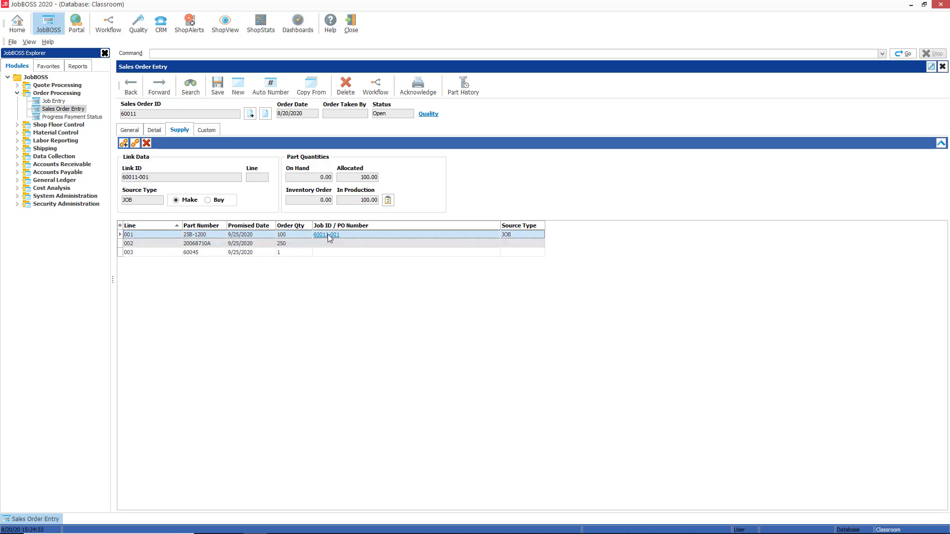
left_click(327, 235)
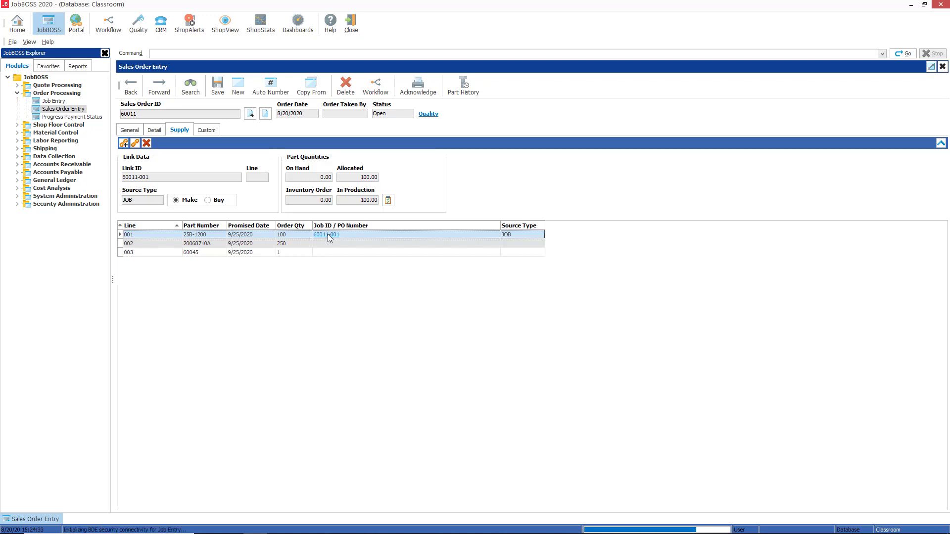